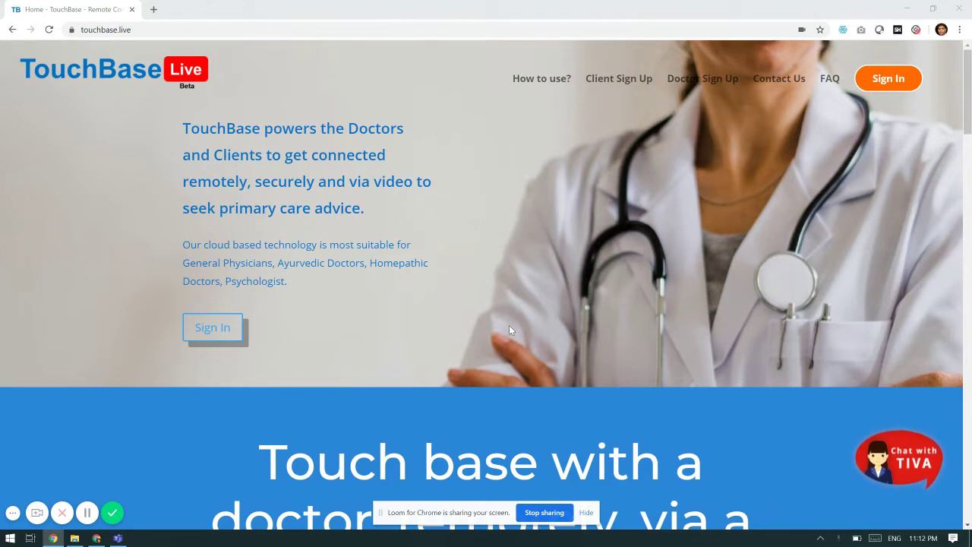
- Open the doctor sign-up form and go through its first, middle and last name fields
click(706, 82)
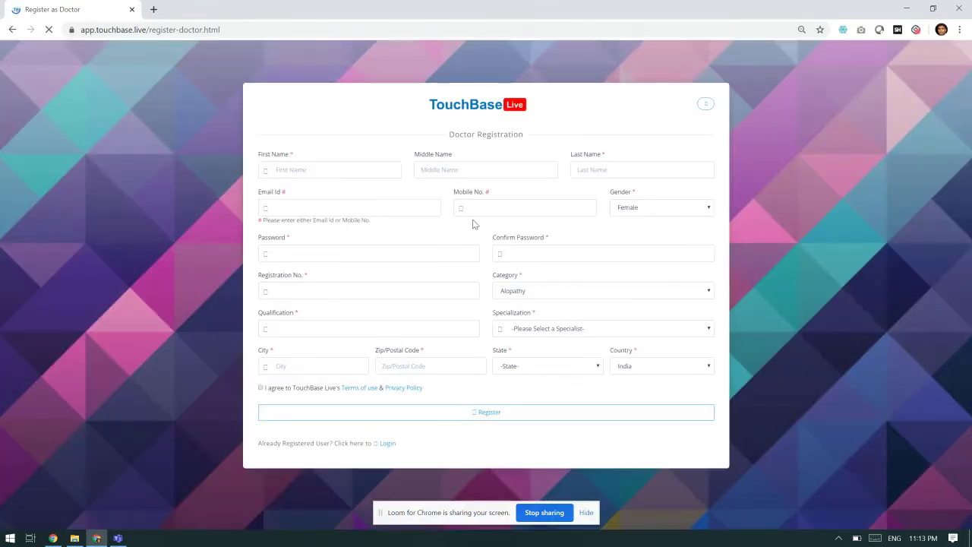
click(319, 169)
click(460, 170)
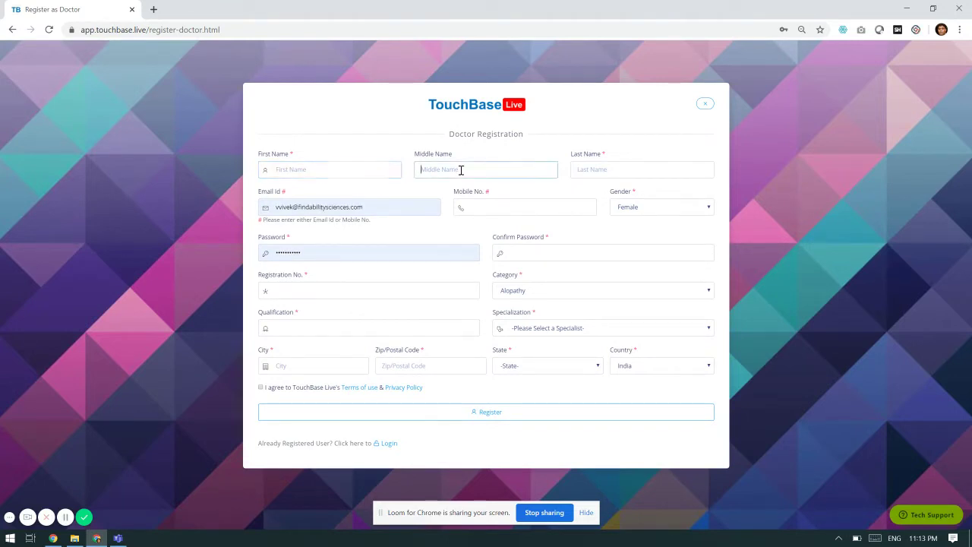
click(592, 169)
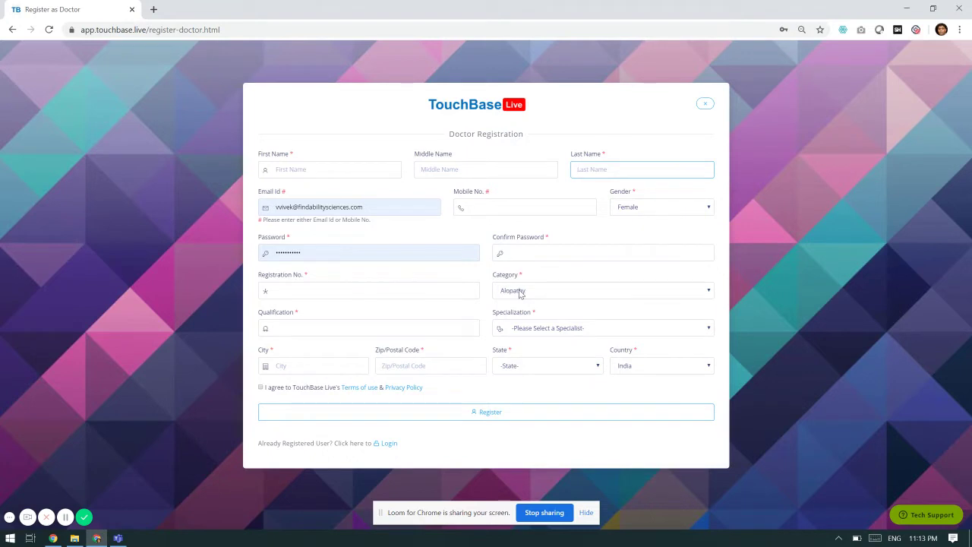
- Set the specialization in the doctor registration form to Psychologist
click(351, 328)
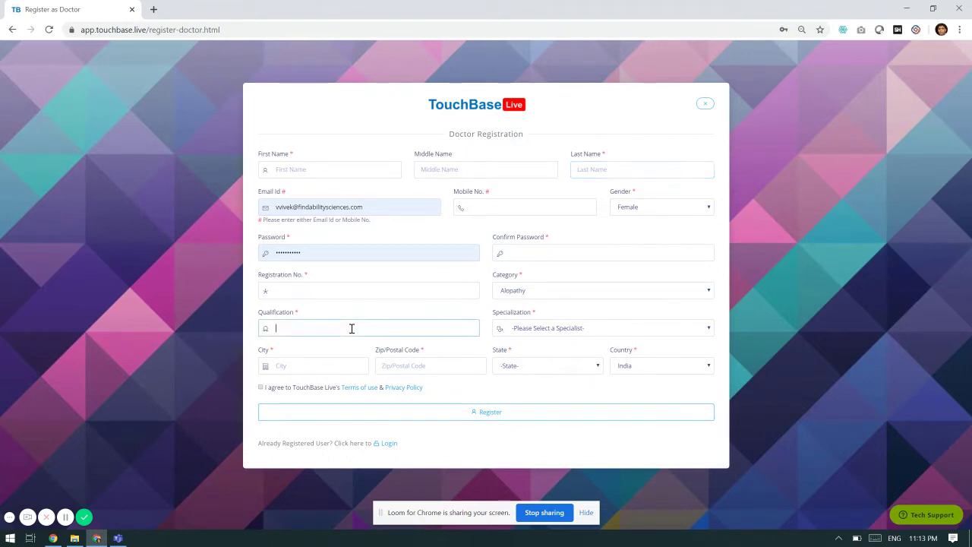
click(560, 330)
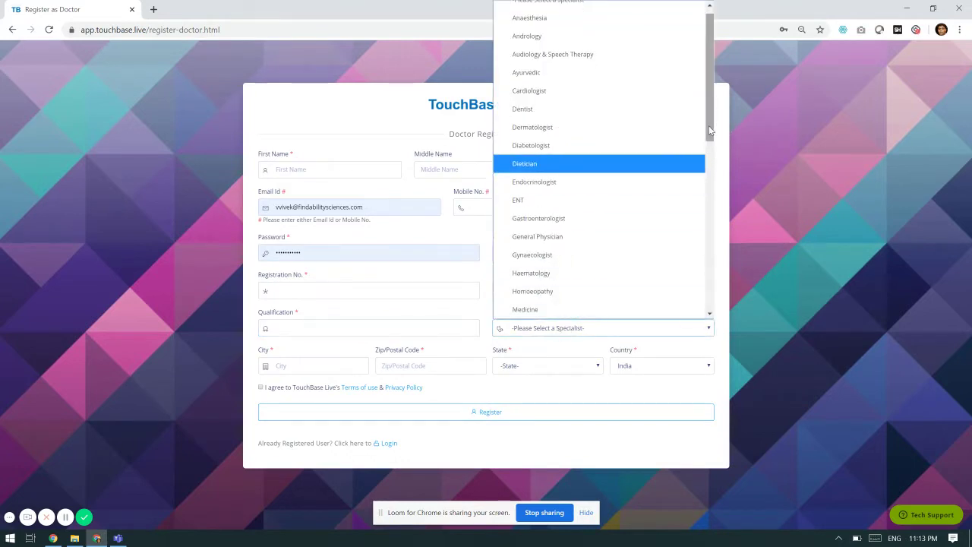
drag(706, 135, 706, 235)
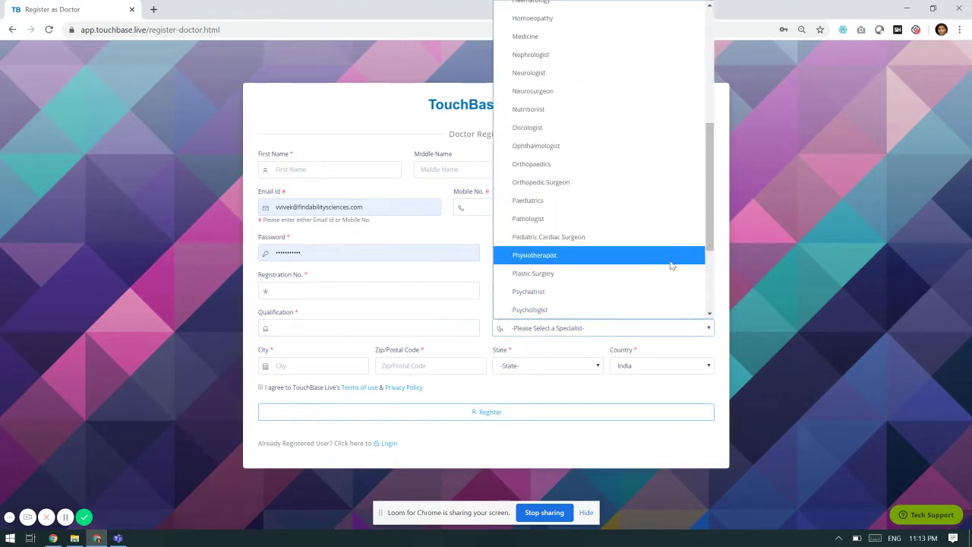
scroll(649, 304, down, 1)
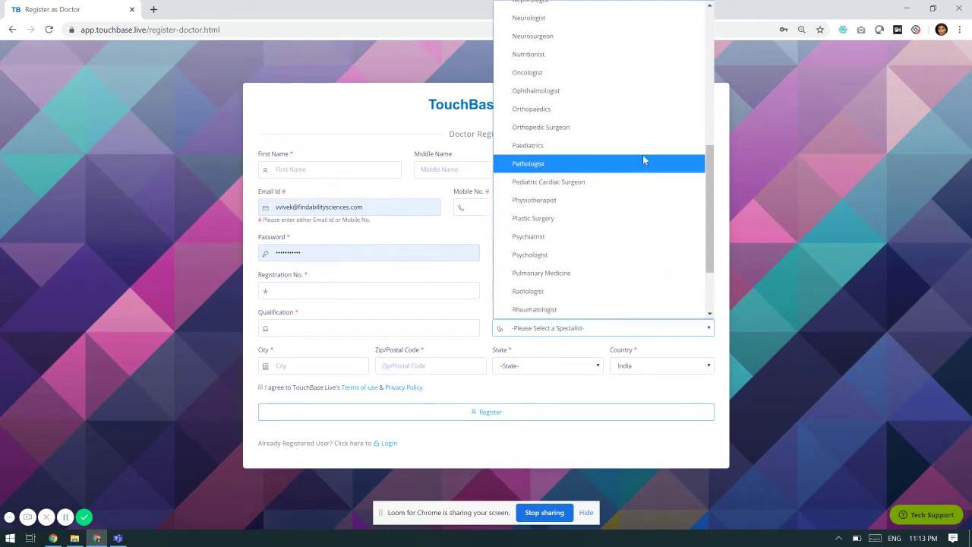
click(638, 255)
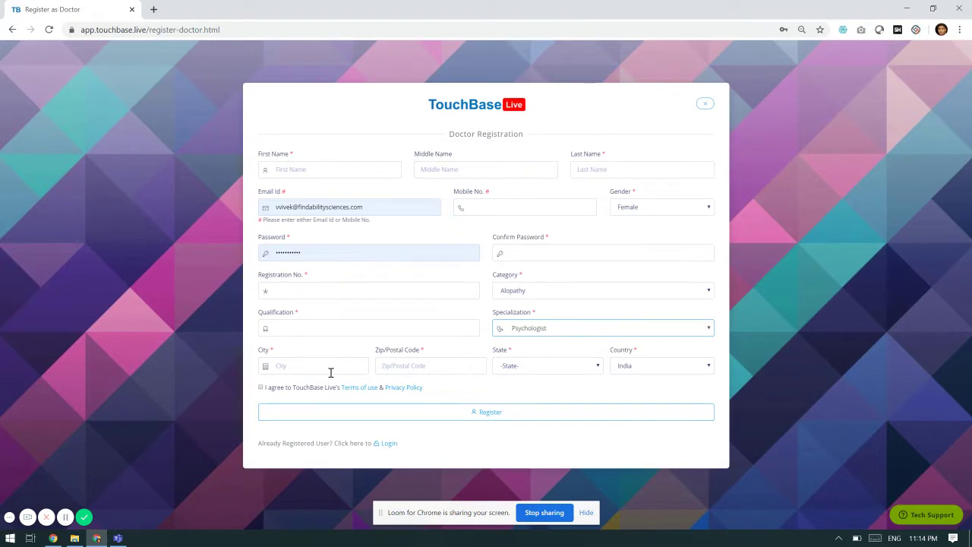
- Agree to the Terms of use and Privacy Policy and try to submit the doctor registration
click(417, 363)
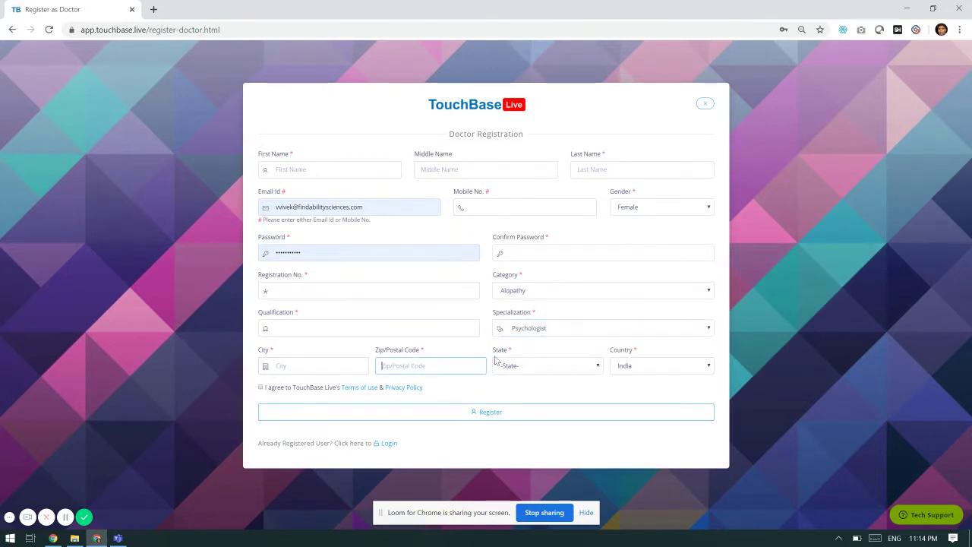
click(261, 388)
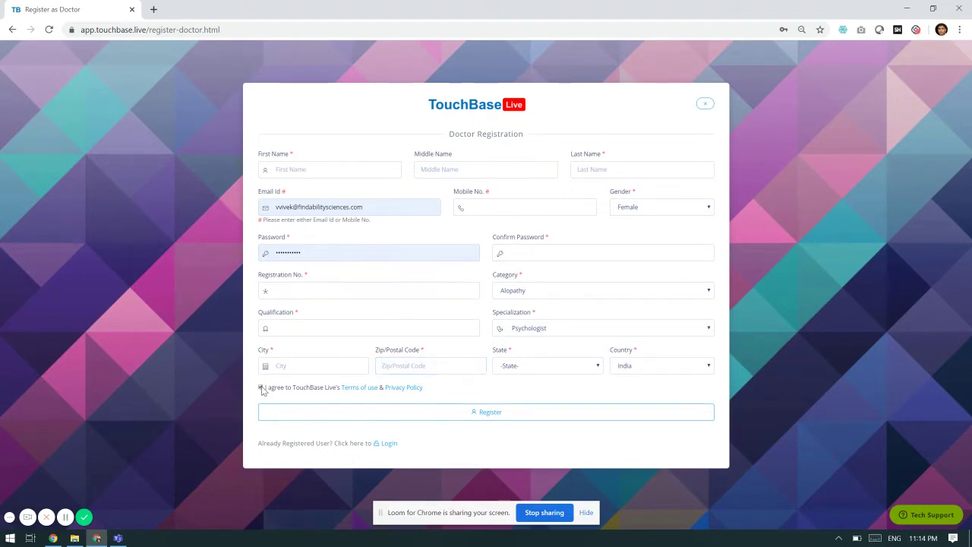
click(467, 414)
- Go to the login page for registered users, complete the robot check and log in with the prefilled credentials
click(389, 444)
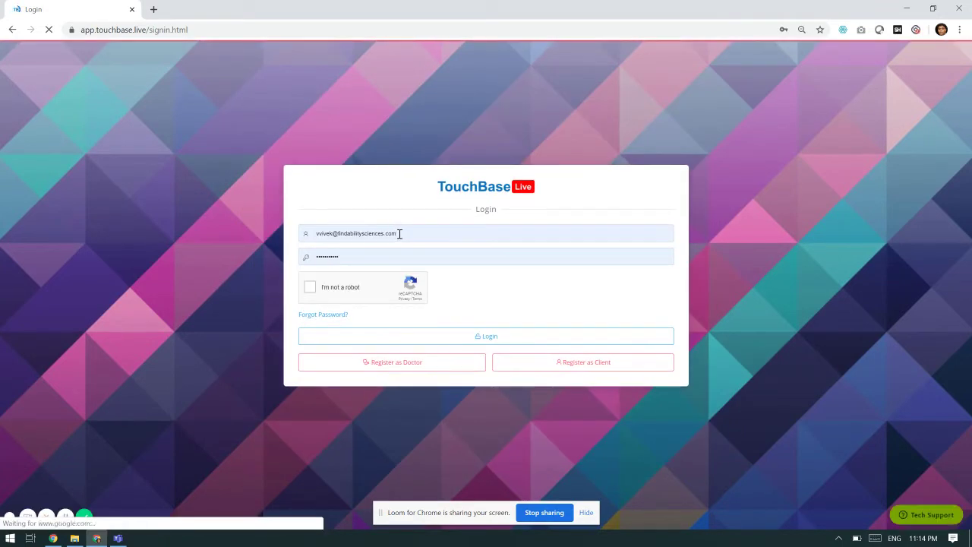
click(310, 288)
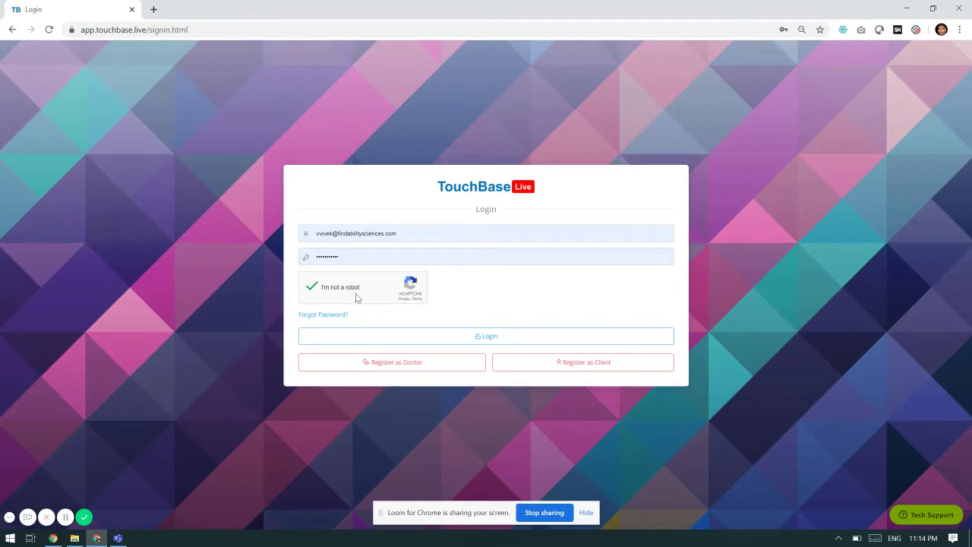
click(438, 336)
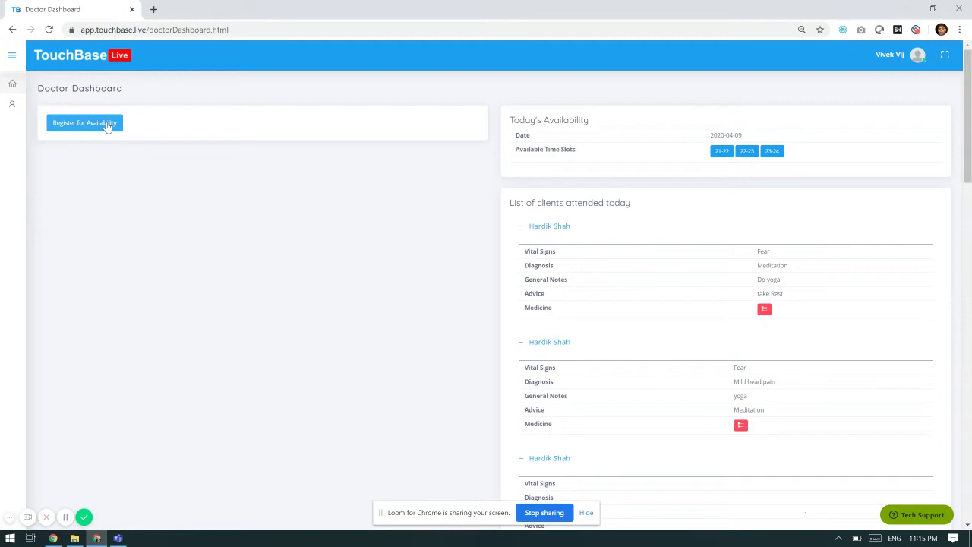
- Open the availability registration from the doctor dashboard and add 1 day to the schedule
click(108, 127)
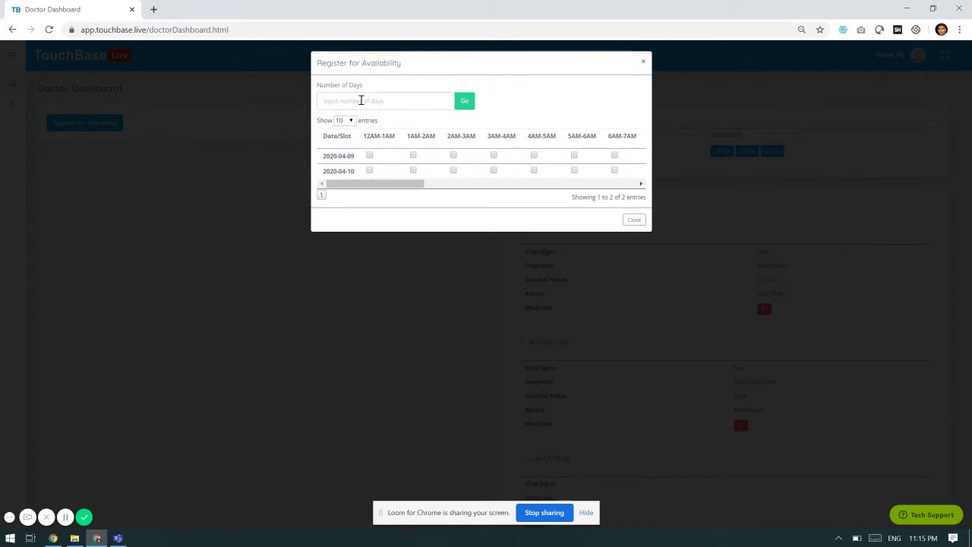
click(360, 100)
text(1)
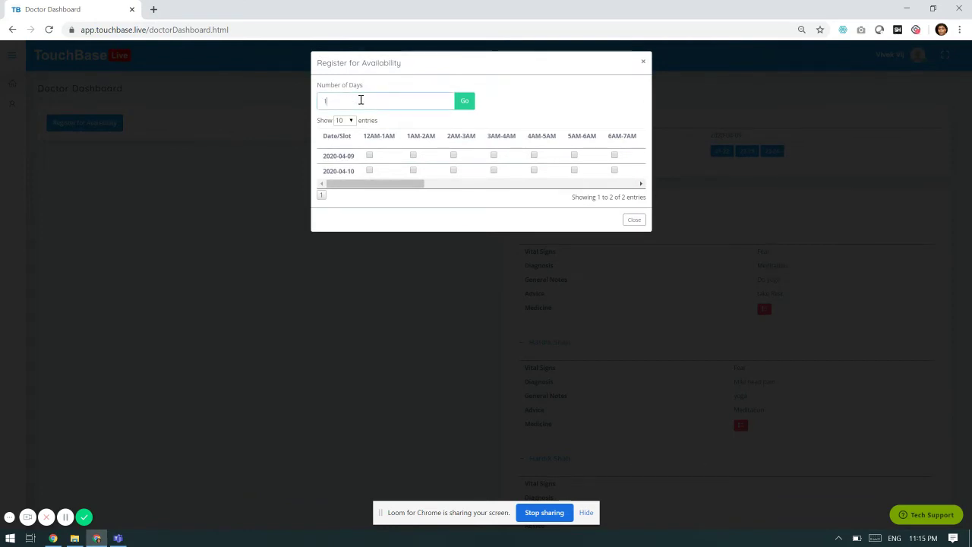
click(464, 101)
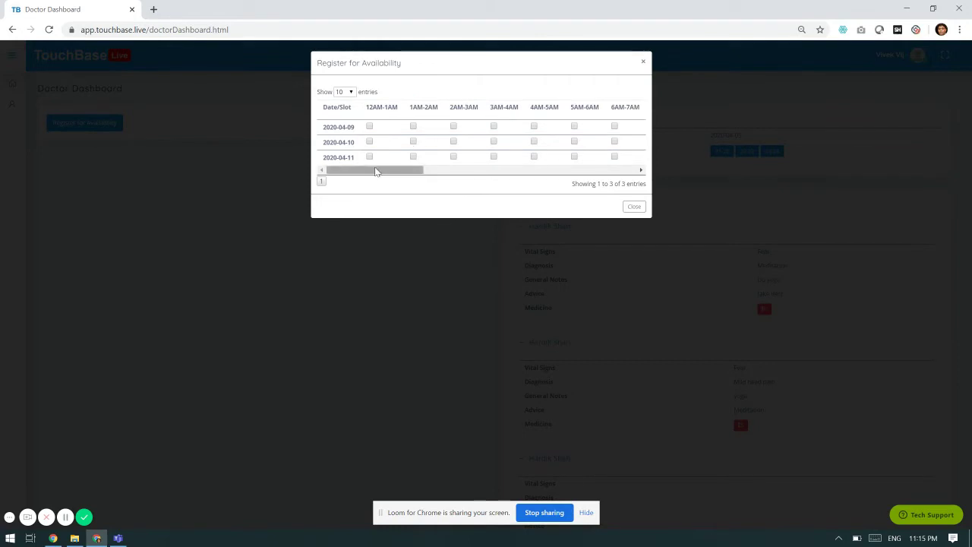
- Review the evening time slots in the availability table, then close it
drag(375, 171, 577, 178)
click(536, 176)
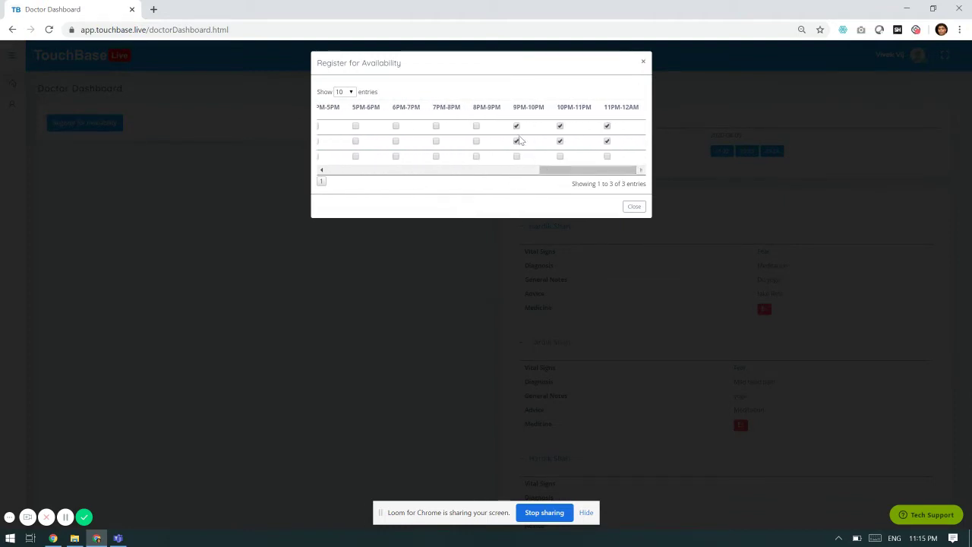
click(634, 207)
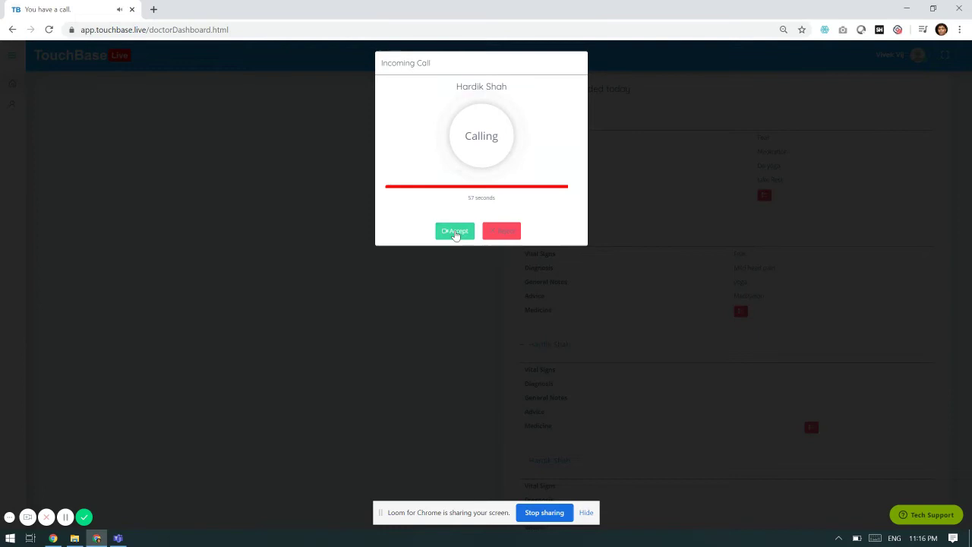
- Accept the client's incoming video call and look at the client details
click(429, 376)
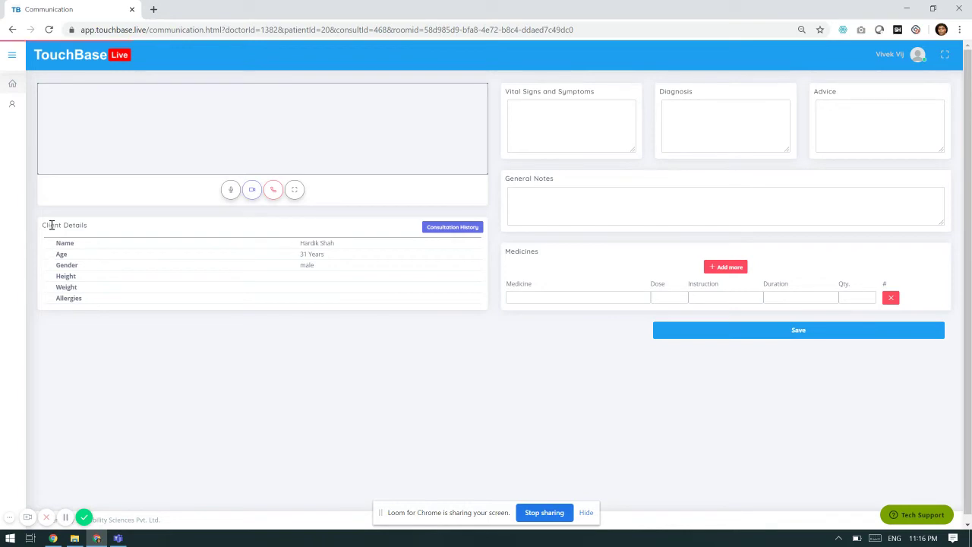
drag(46, 225, 86, 226)
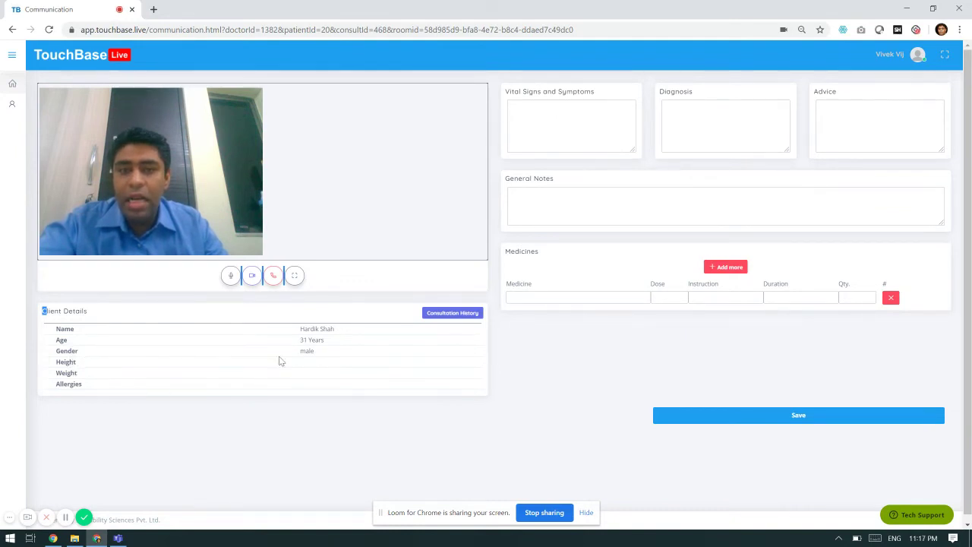
- Review the client's consultation history by doctor, including the medicine prescription of the first entry, and close the history
click(442, 315)
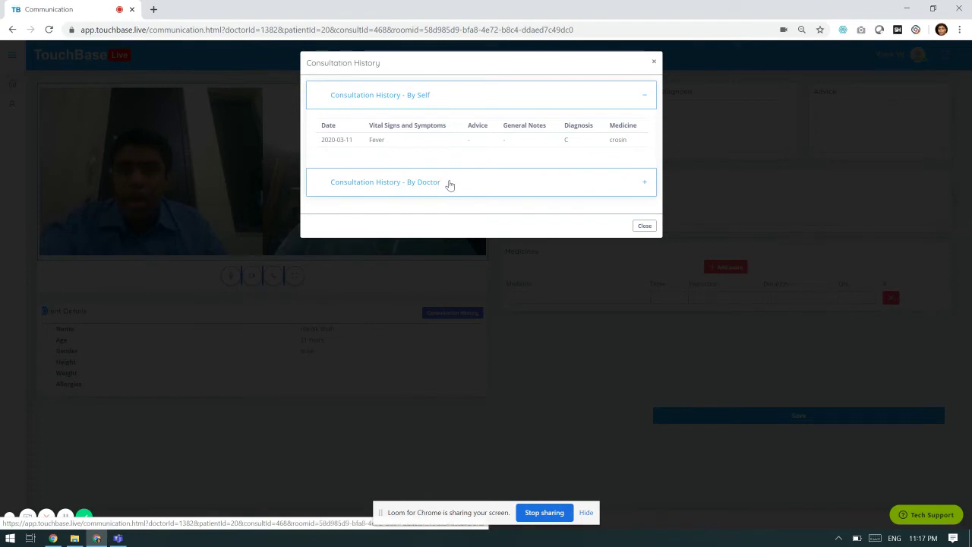
click(449, 182)
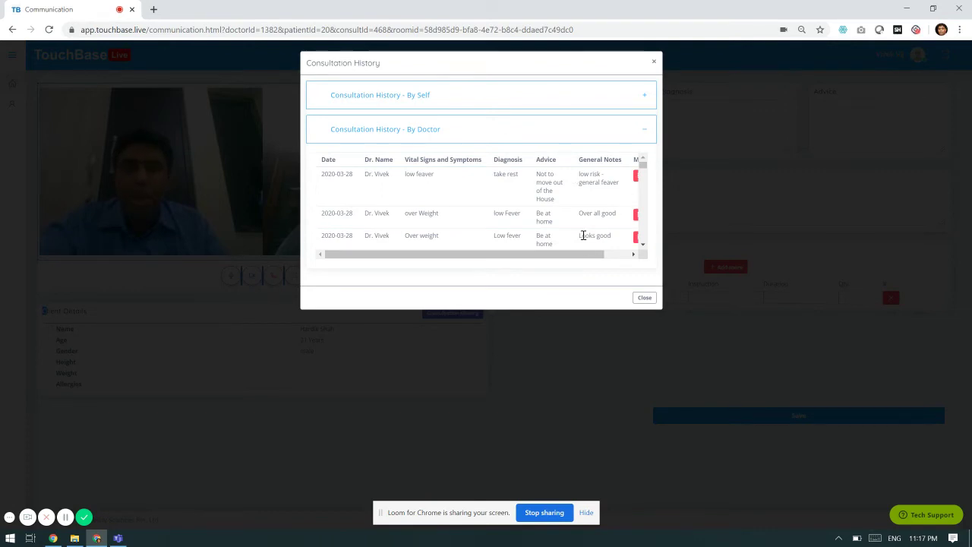
drag(596, 255, 620, 256)
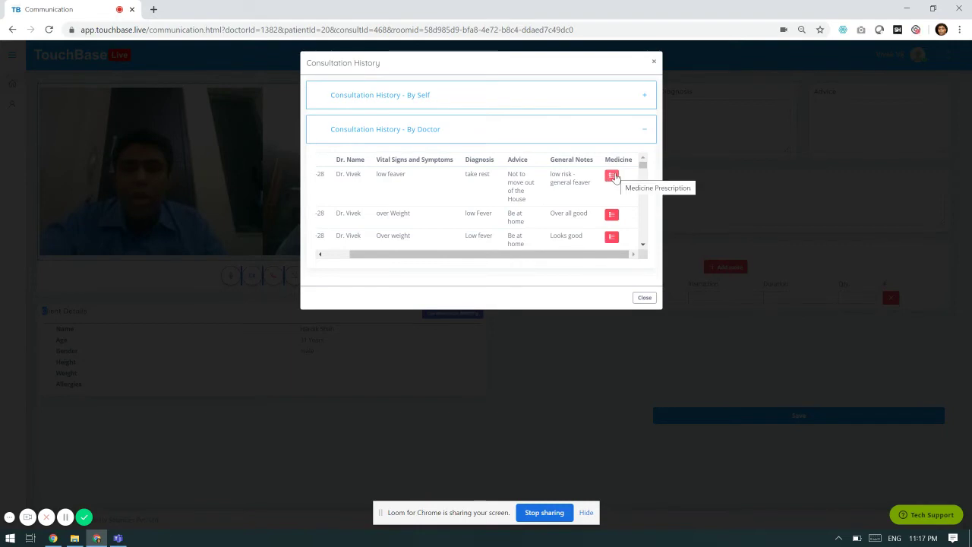
click(613, 176)
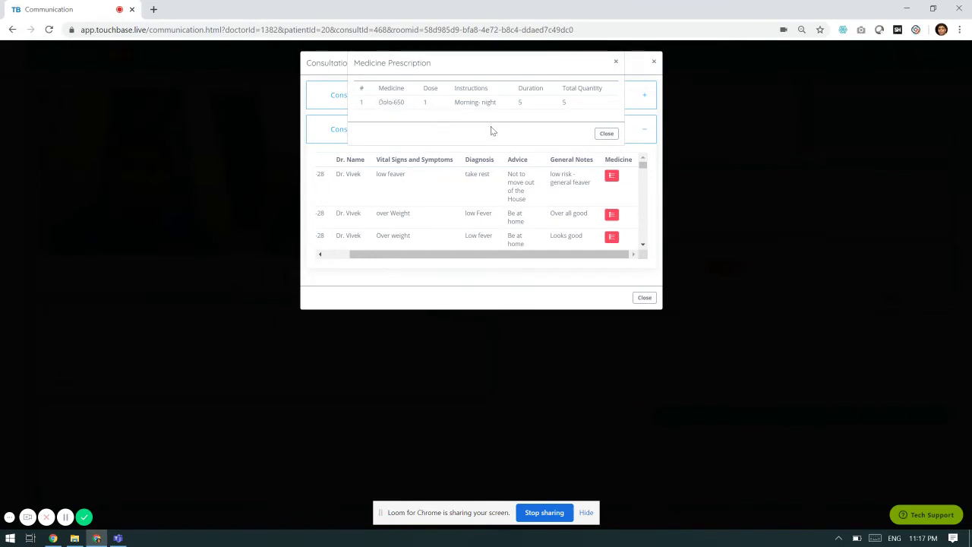
click(607, 134)
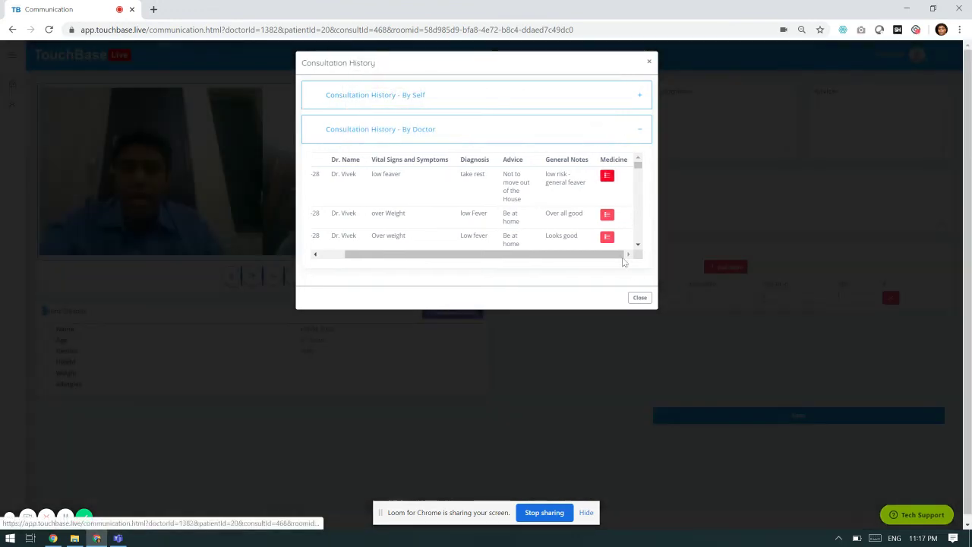
click(639, 298)
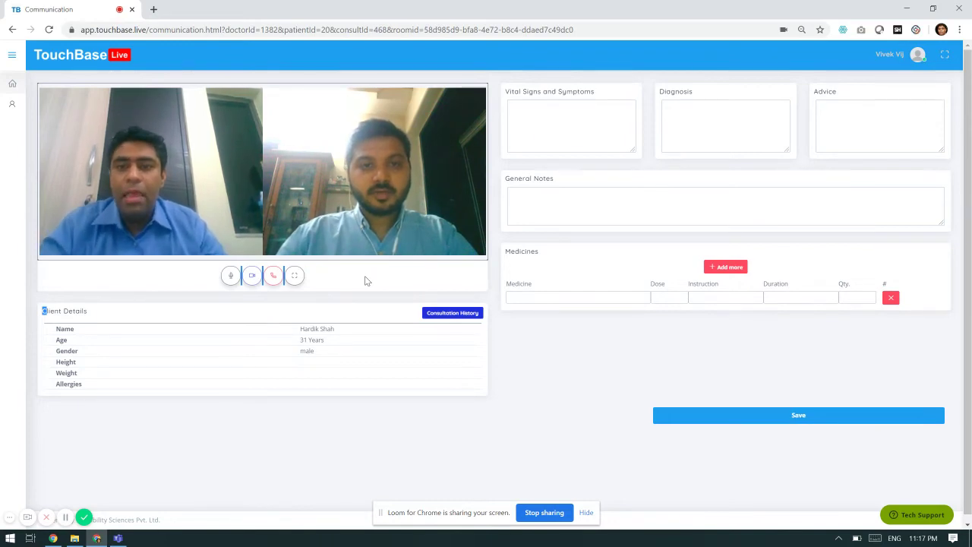
- Record "Fear" and "Mental Presure" on separate lines as the client's vital signs and symptoms
click(555, 114)
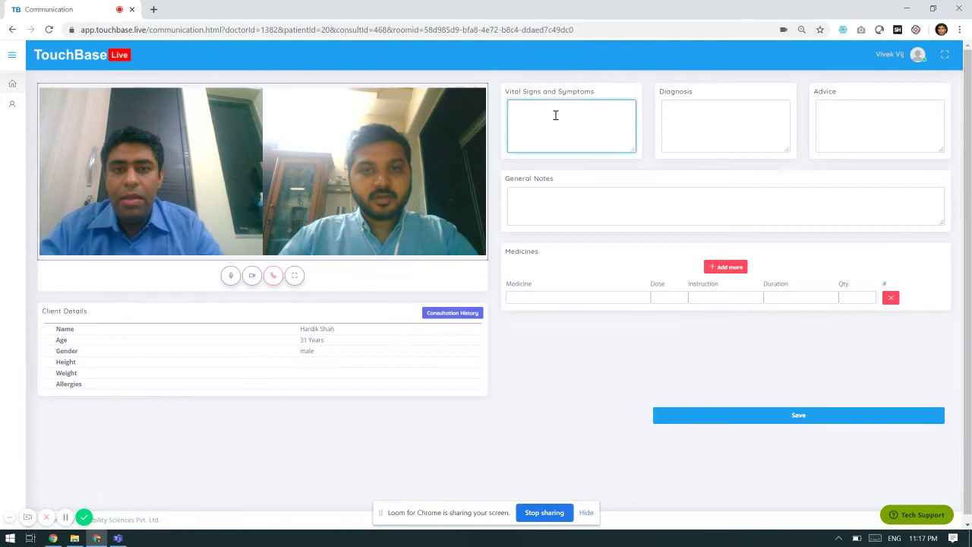
text(Fea)
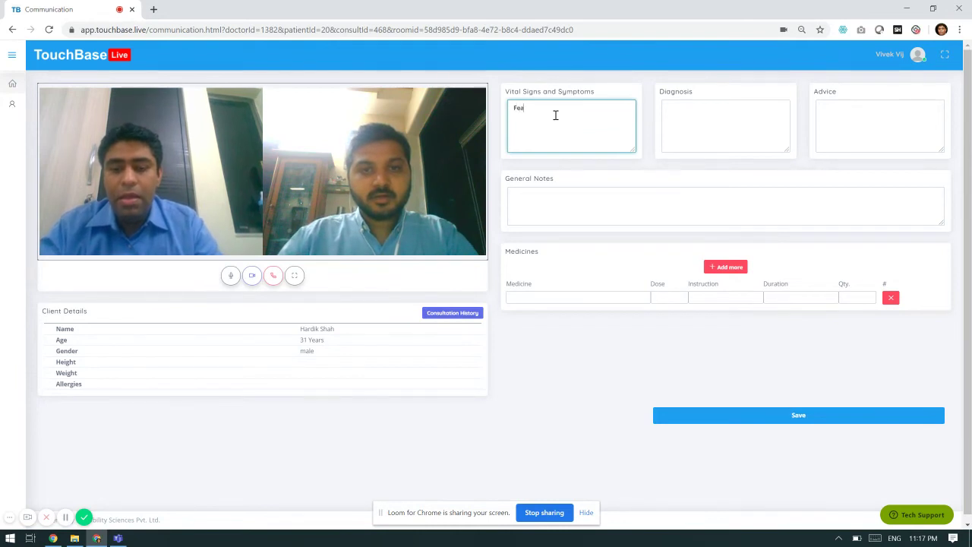
text(r)
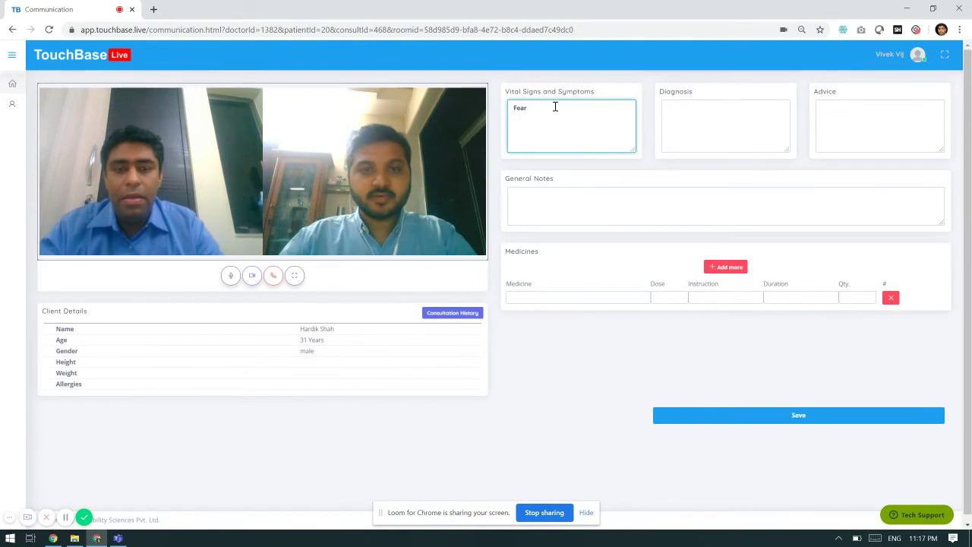
key(Return)
text(Mental Pr)
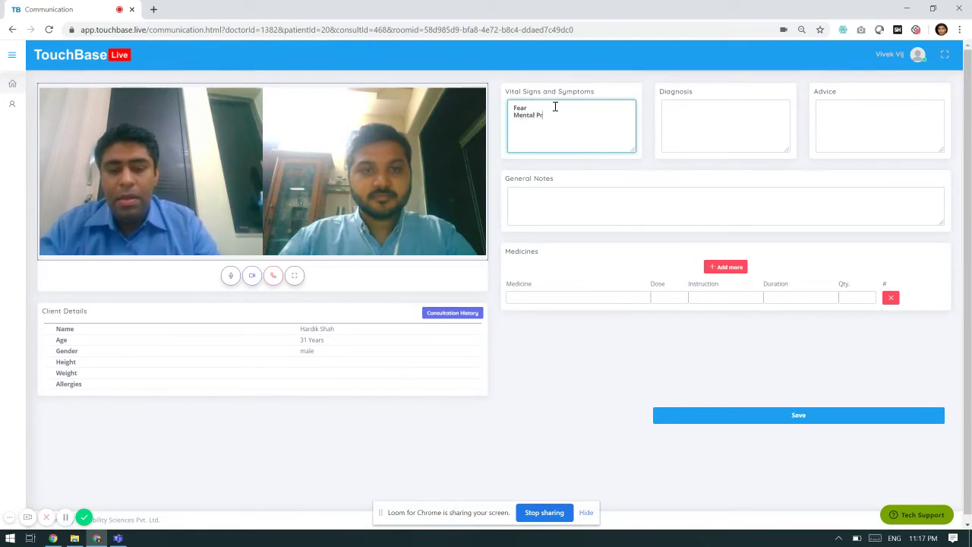
text(esure)
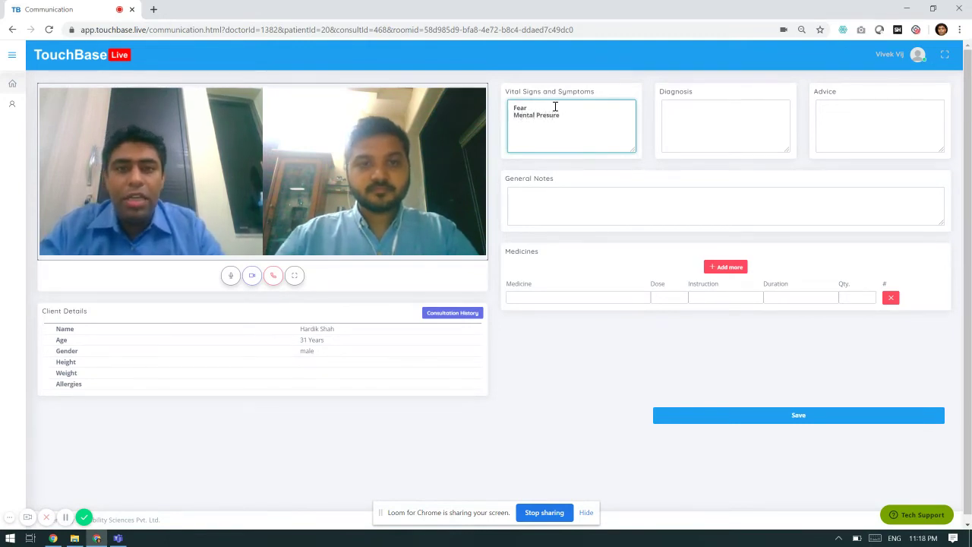
- Leave the diagnosis blank and enter "meditation" as the advice
click(697, 128)
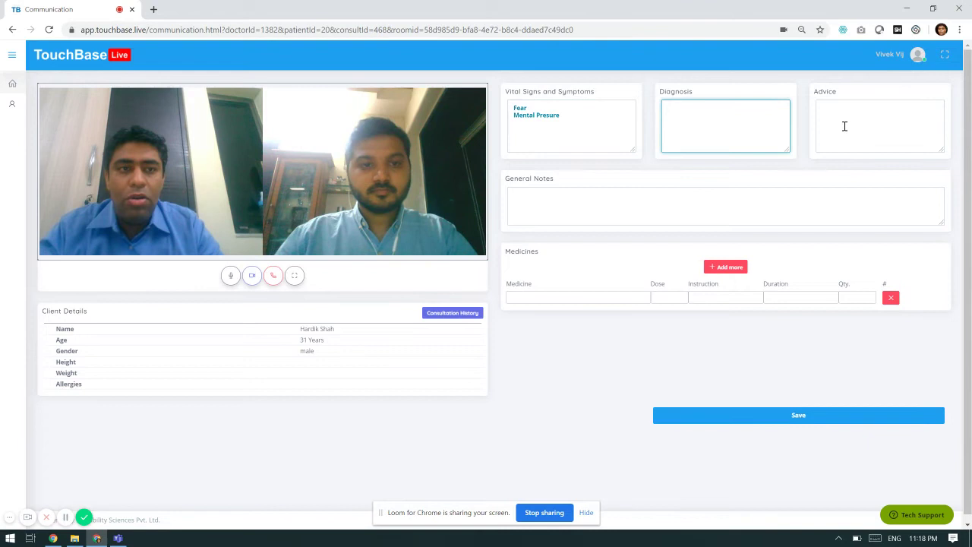
click(844, 126)
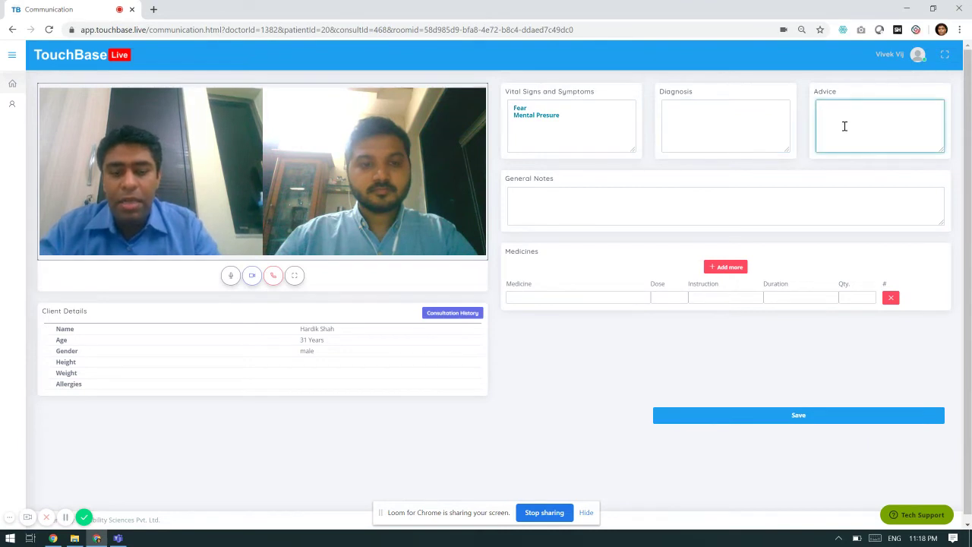
text(meditation)
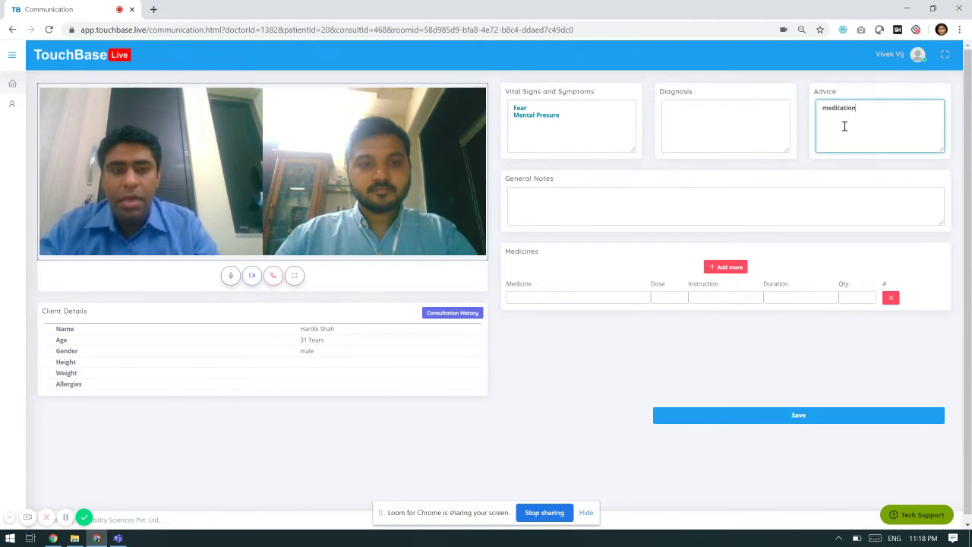
- Enter "take rest" as the general notes for the consultation
click(694, 198)
text(te)
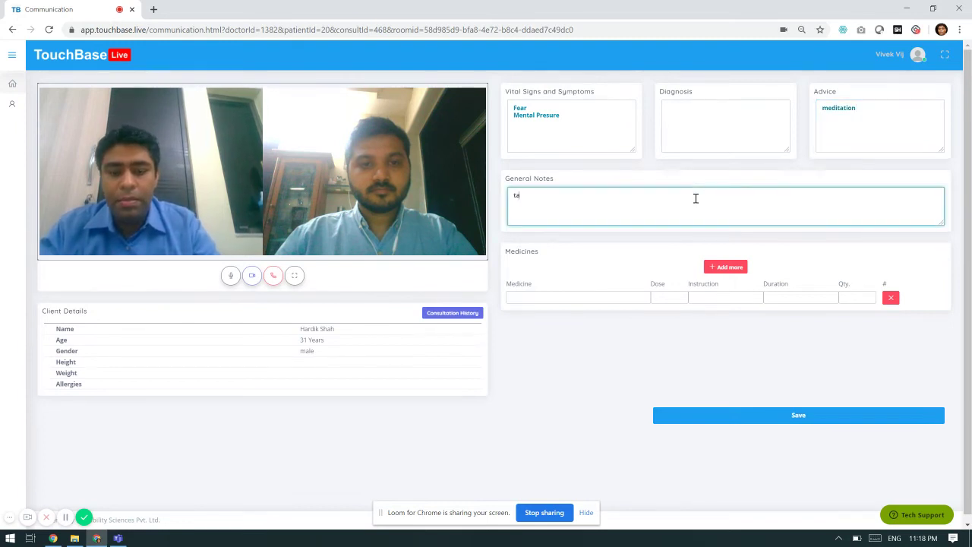
text(ke rest)
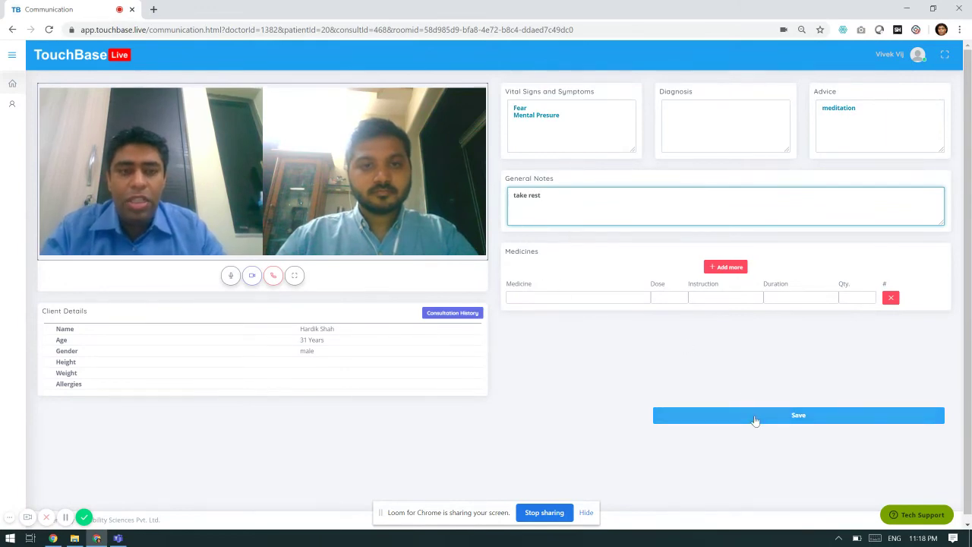
- Prescribe Dolo 650 with dose 5, instruction "Morning and Night", duration 4 and quantity 4, and save the consultation details
click(539, 296)
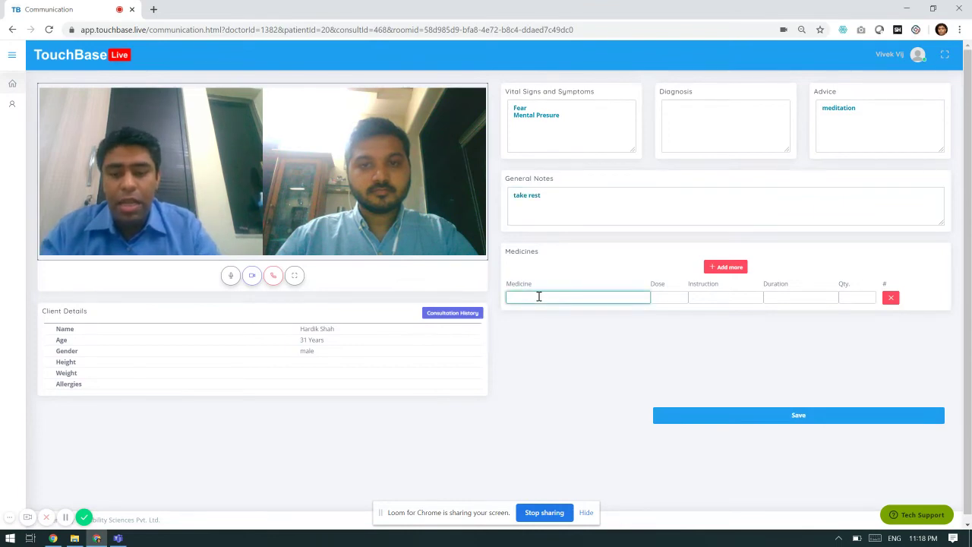
text(Dolo)
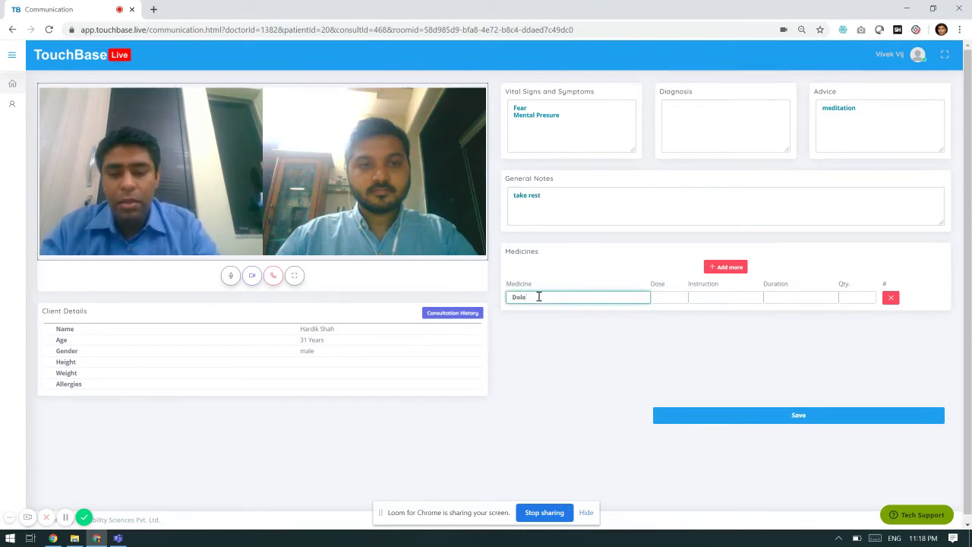
text( 65)
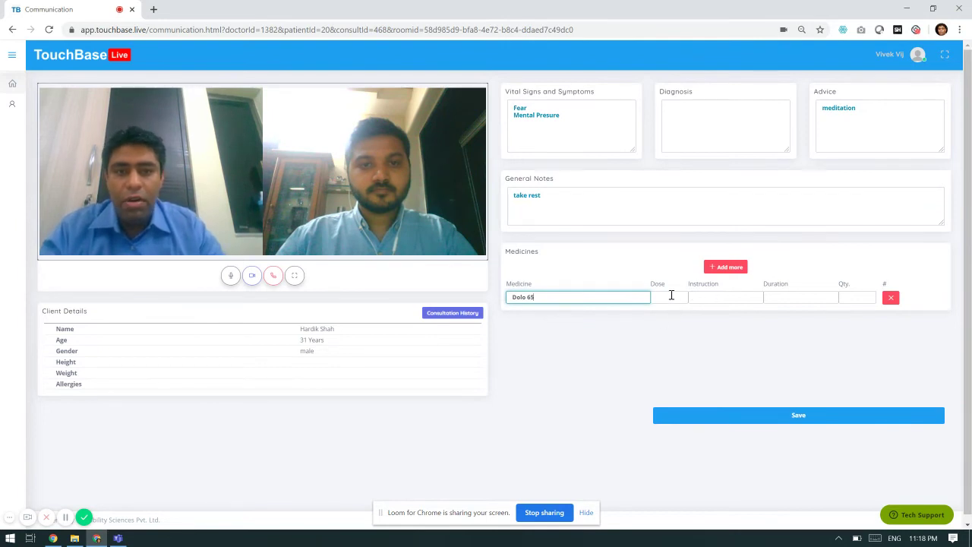
text(0)
key(Tab)
text(5)
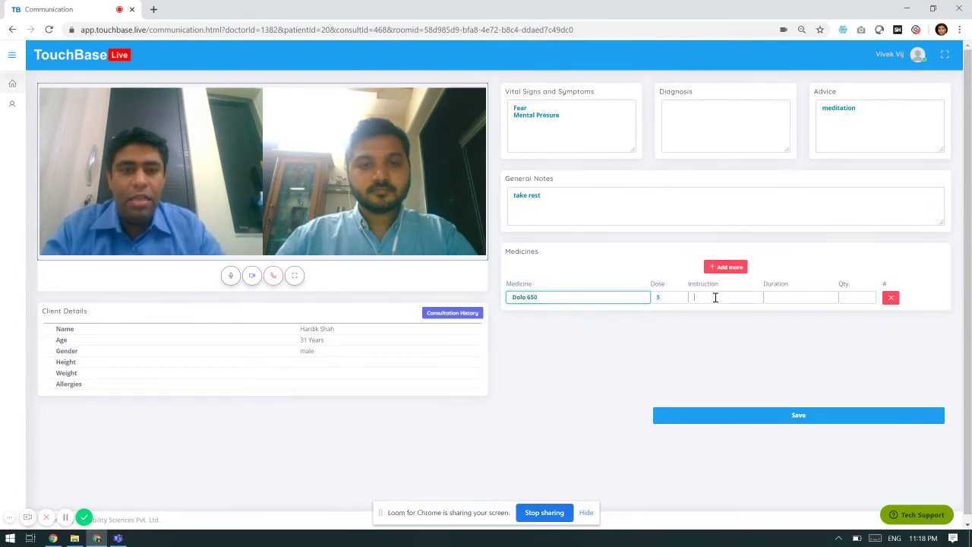
click(715, 297)
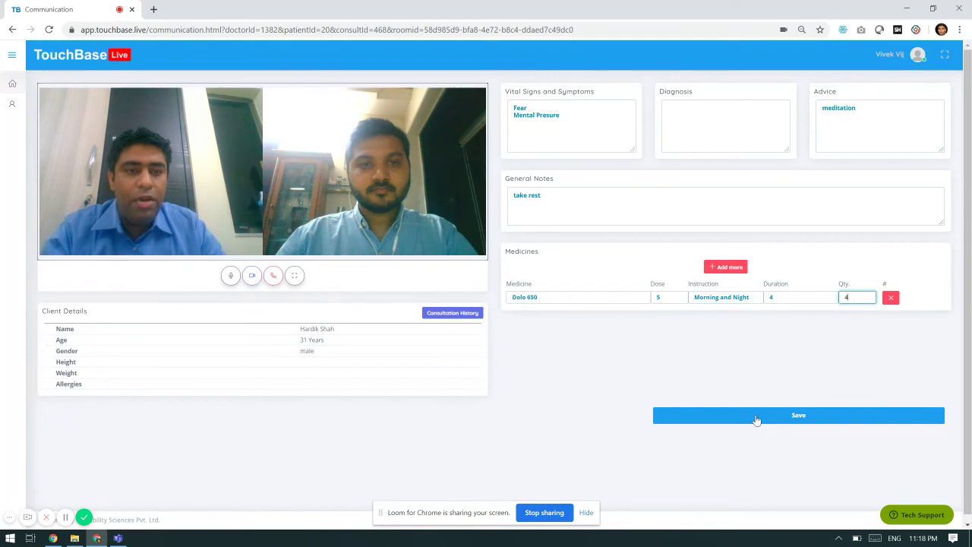
click(756, 419)
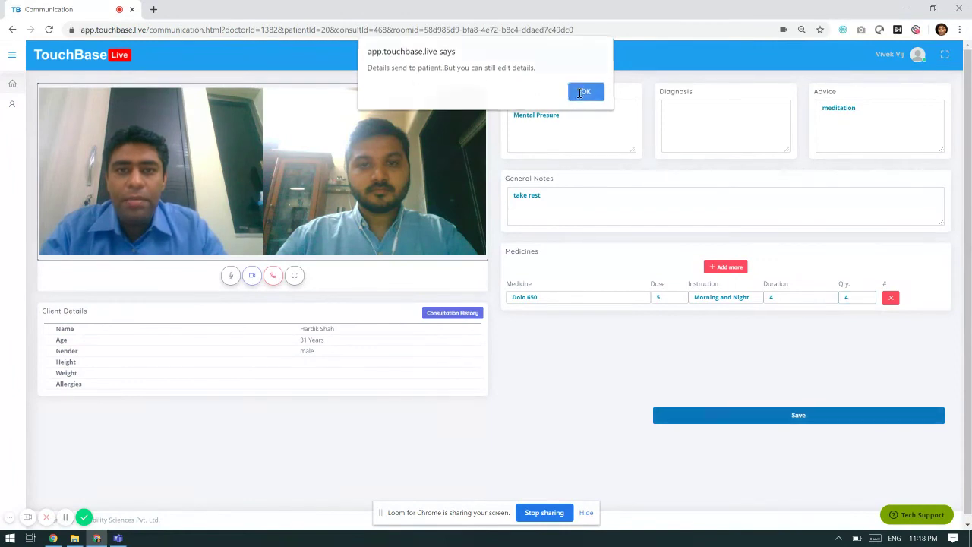
click(581, 95)
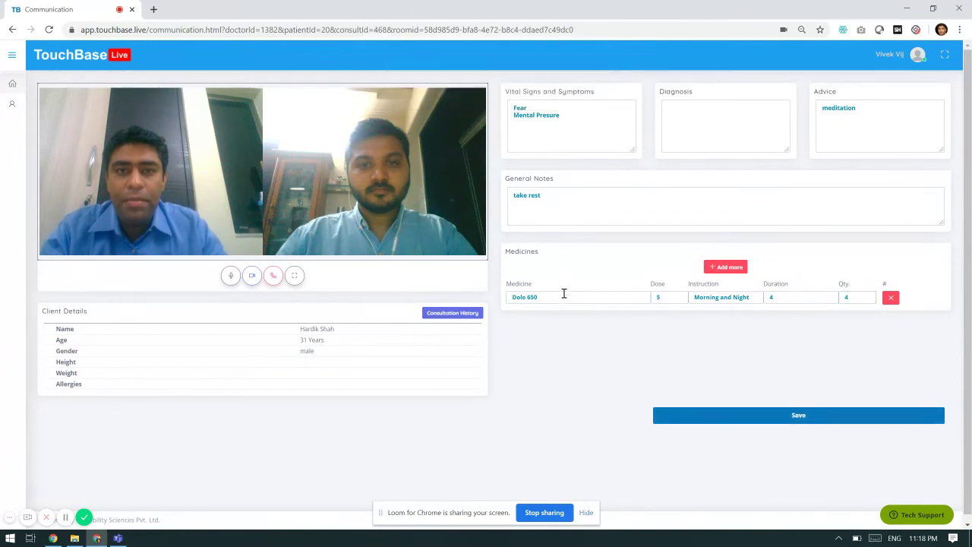
- Expand the video call to the full page, restore its normal size, and end the call
click(294, 277)
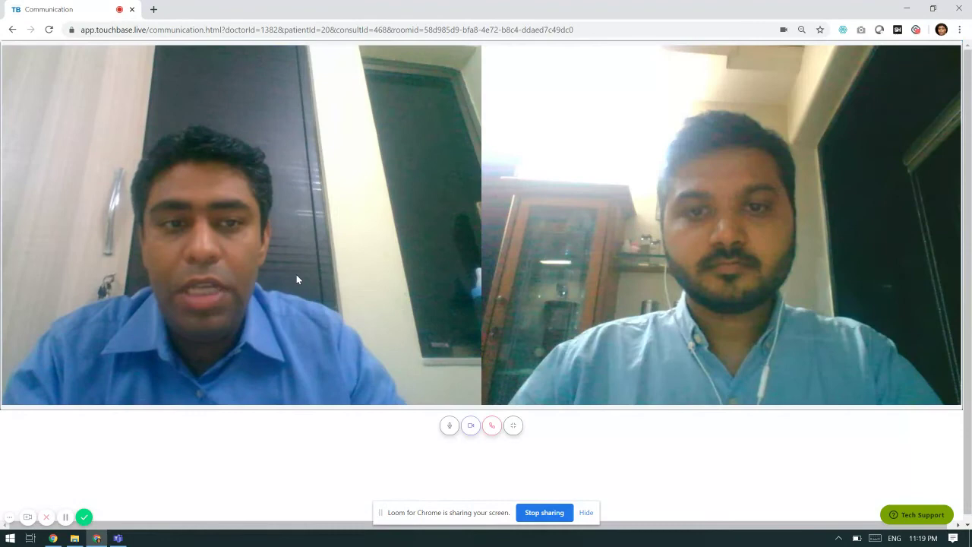
click(514, 428)
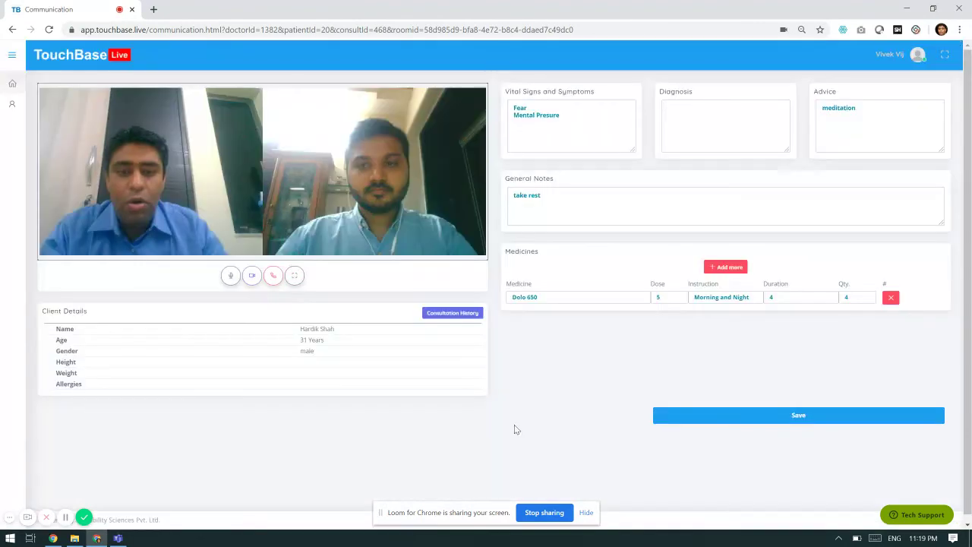
click(274, 277)
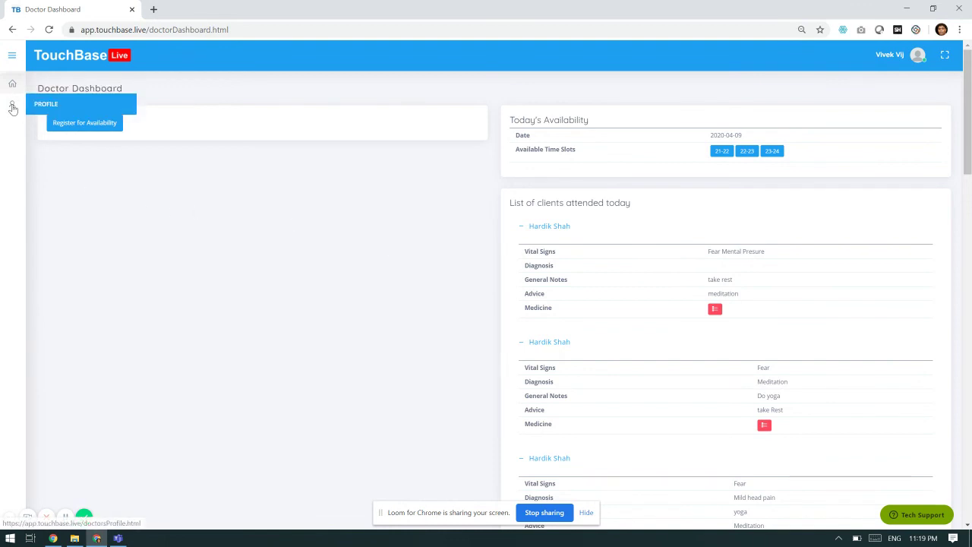
- Review the basic information and contact details in the doctor's profile, and return to the dashboard
click(44, 107)
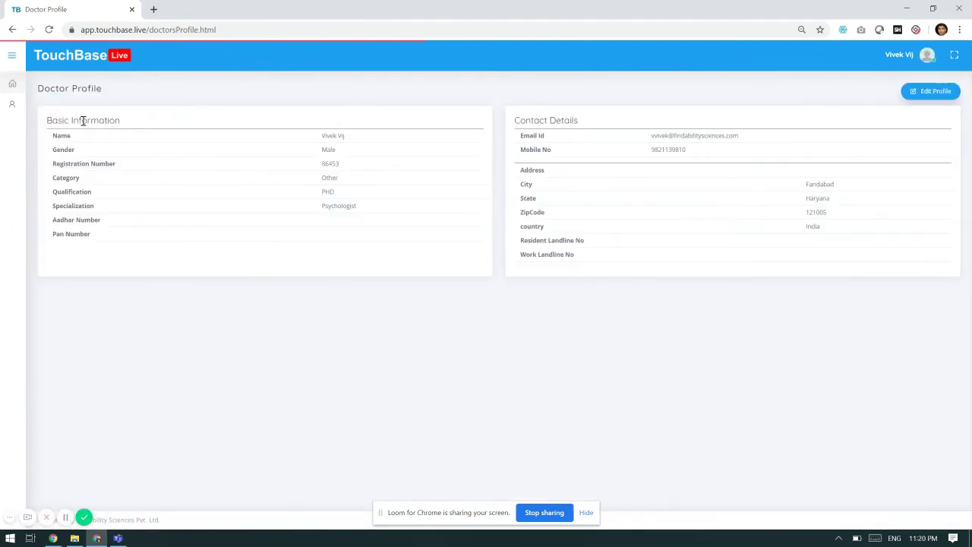
drag(81, 120, 69, 233)
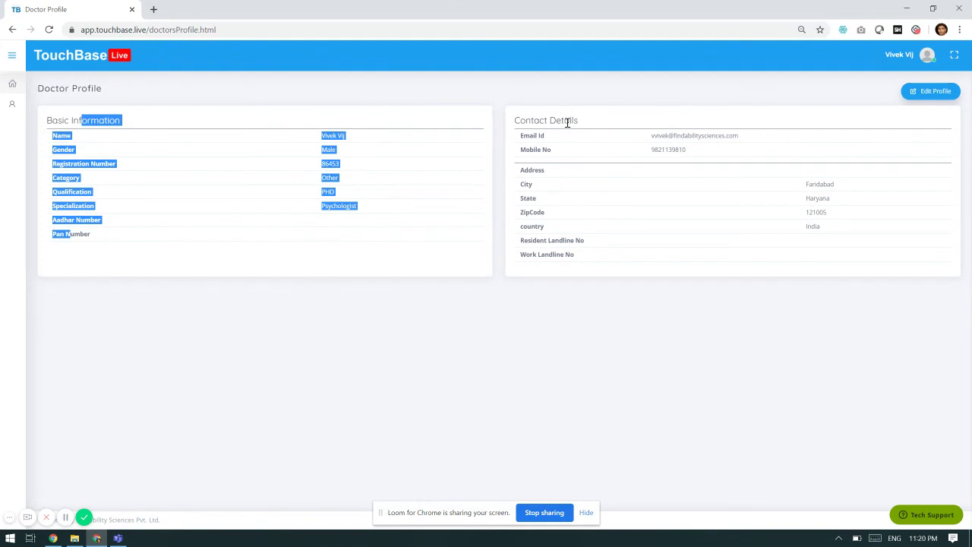
drag(566, 122, 568, 256)
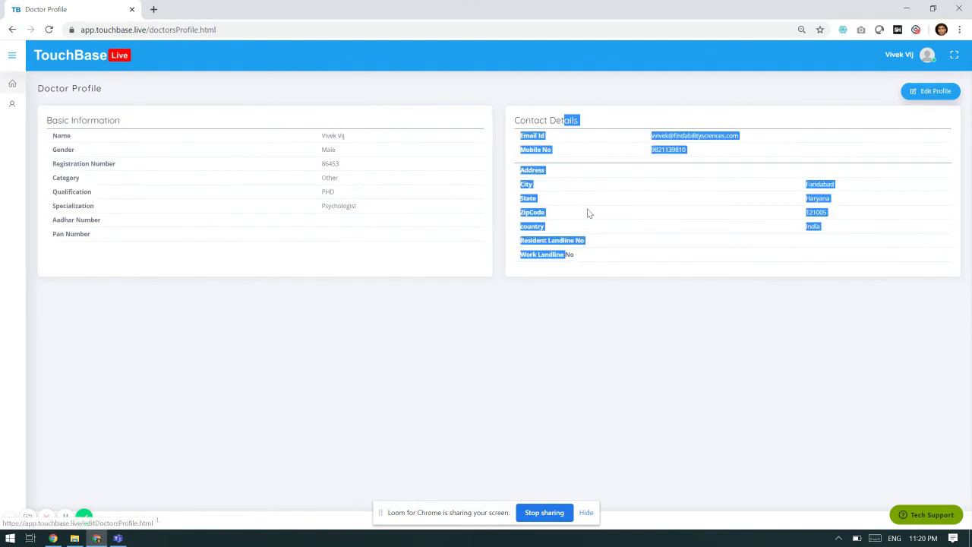
click(555, 314)
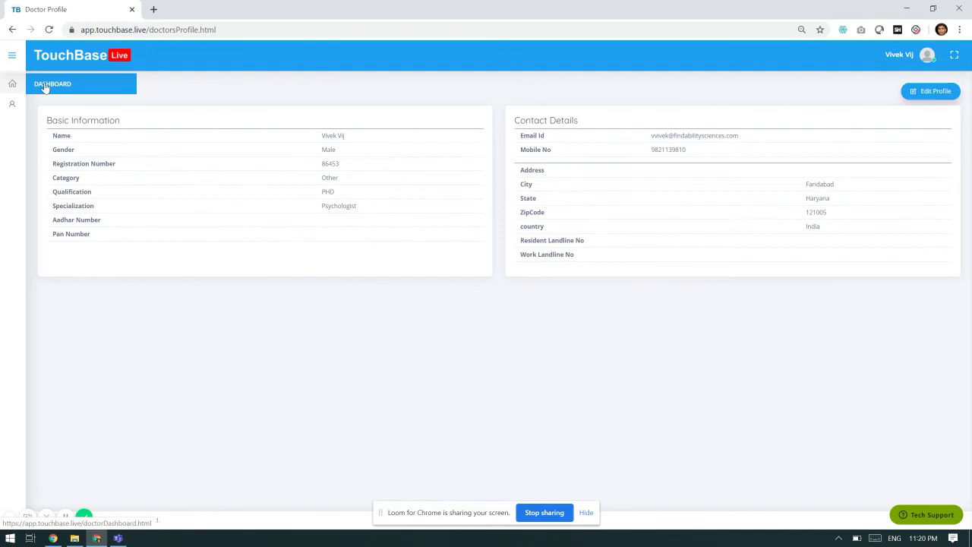
click(13, 83)
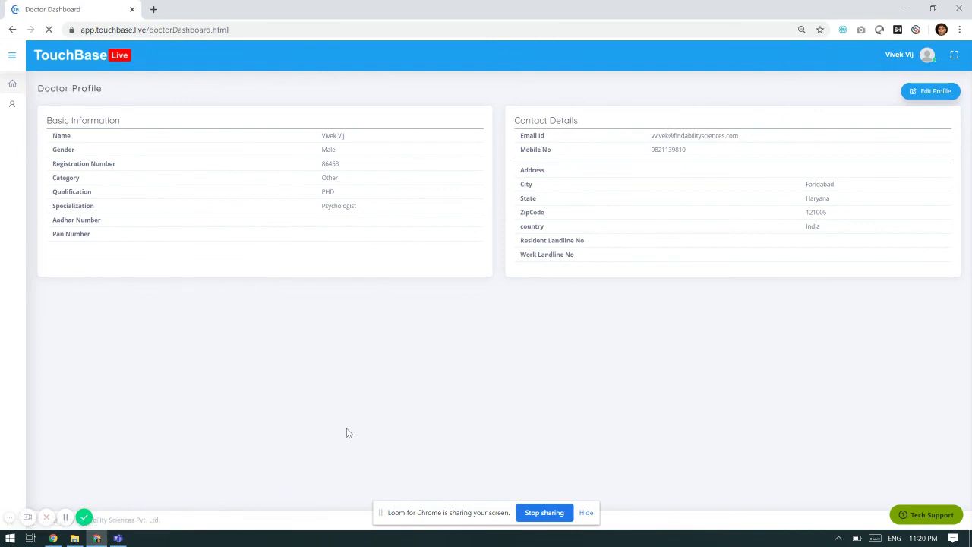